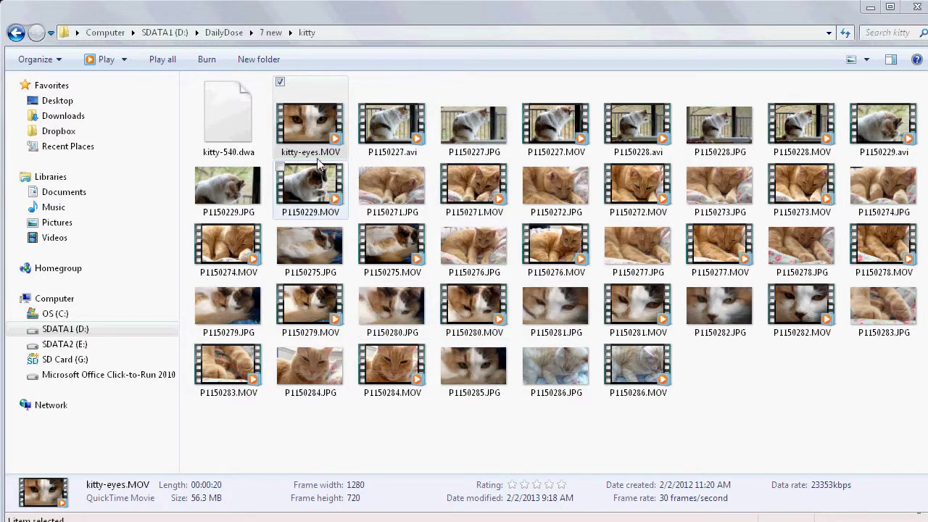
- Check the clip details, then open kitty-eyes.MOV with WinFF Video Converter
{"action": "left_click", "coordinate": [309, 216]}
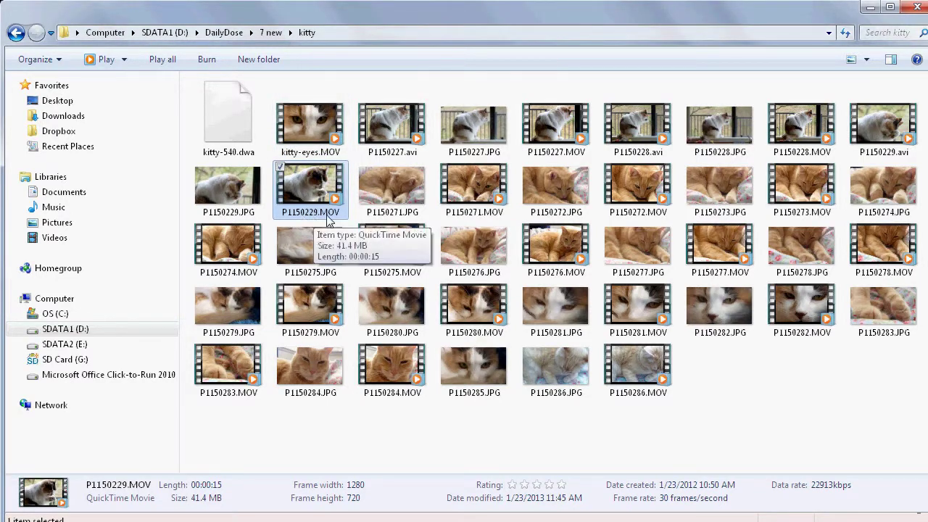
{"action": "left_click", "coordinate": [311, 127]}
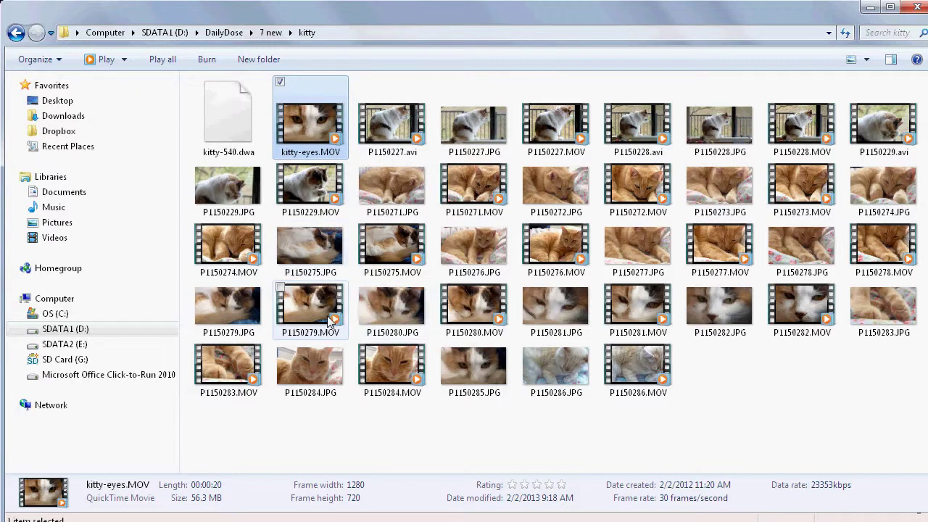
{"action": "right_click", "coordinate": [316, 128]}
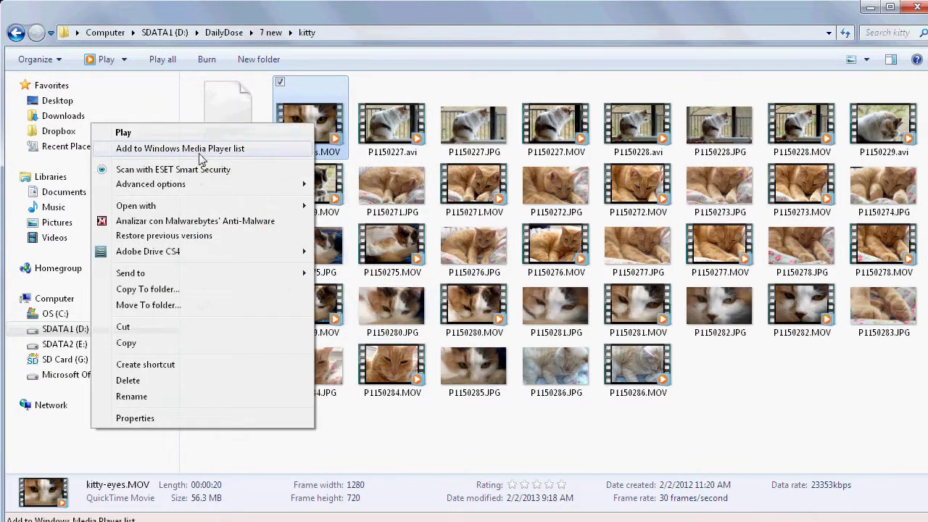
{"action": "mouse_move", "coordinate": [221, 207]}
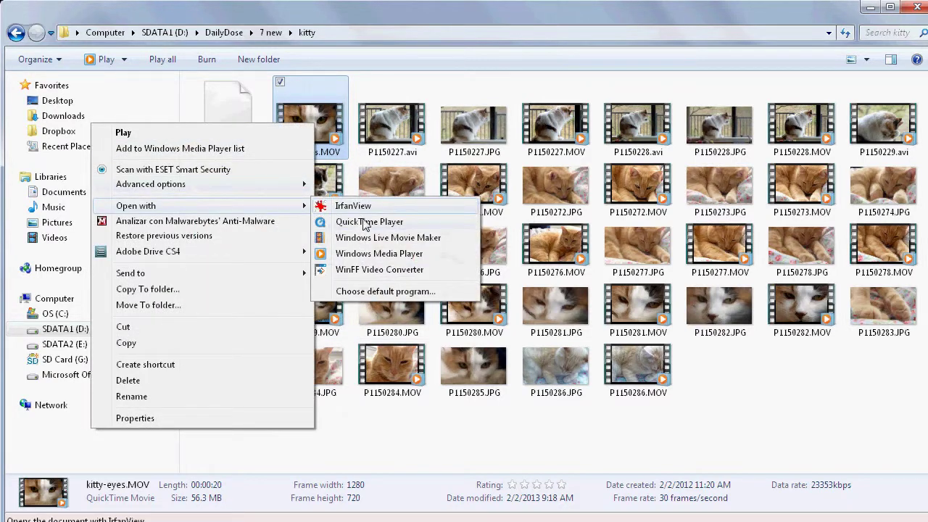
{"action": "left_click", "coordinate": [371, 271]}
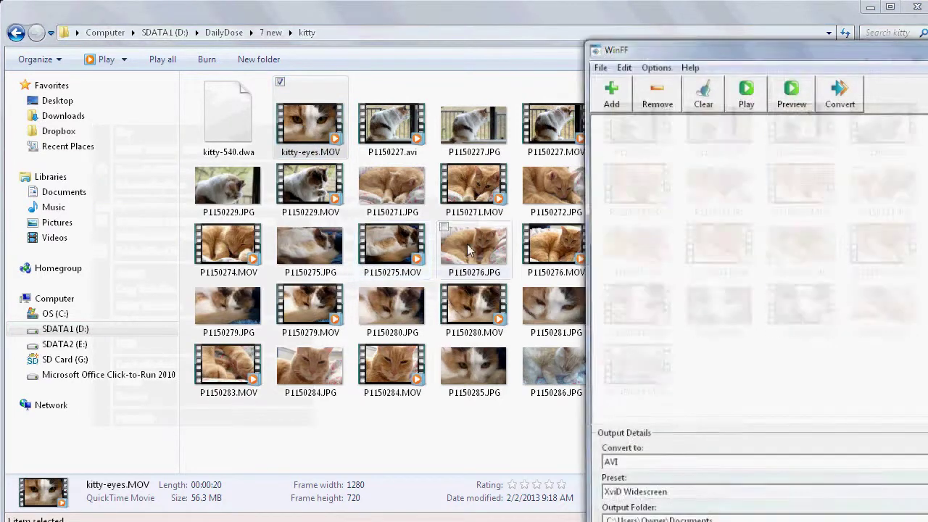
- Keep the output format as AVI and drag kitty-eyes.MOV into WinFF's file list
{"action": "left_click_drag", "start_coordinate": [681, 57], "coordinate": [413, 31]}
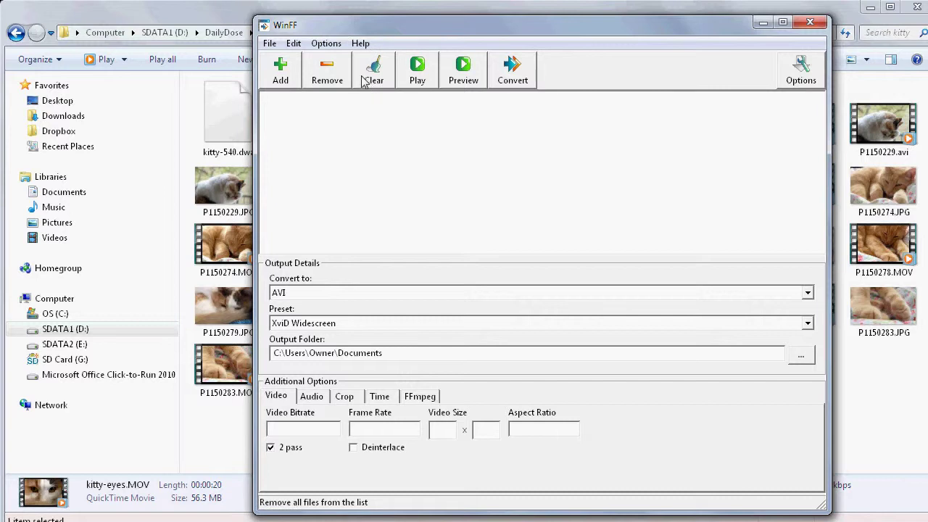
{"action": "left_click", "coordinate": [318, 295]}
{"action": "left_click", "coordinate": [348, 270]}
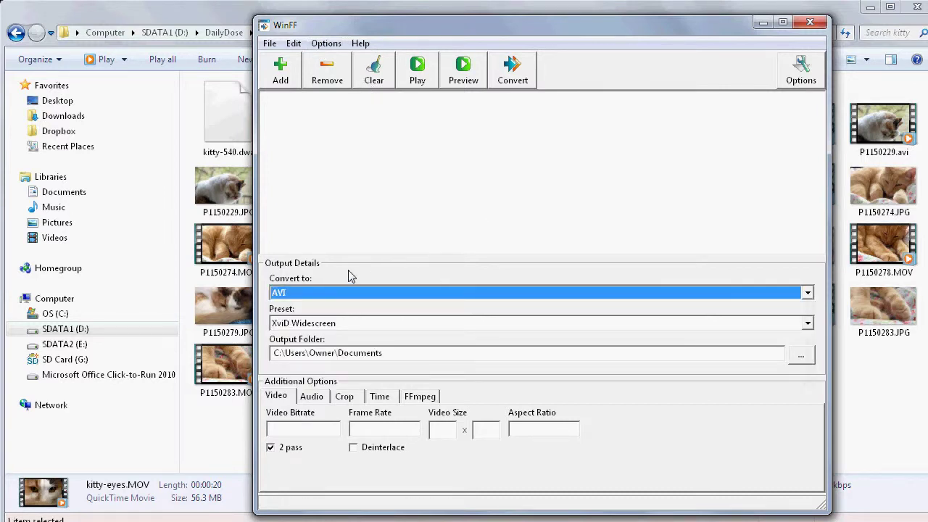
{"action": "left_click_drag", "start_coordinate": [327, 25], "coordinate": [512, 50]}
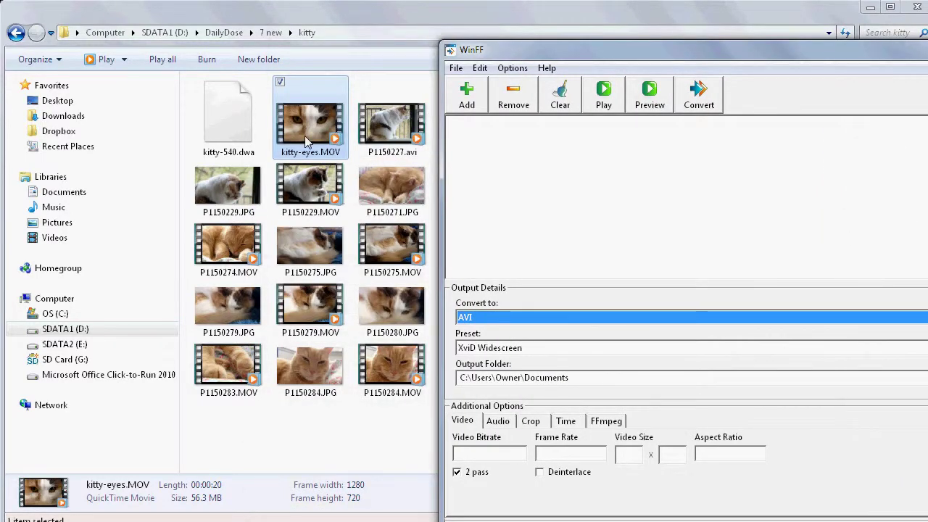
{"action": "left_click_drag", "start_coordinate": [319, 127], "coordinate": [523, 159]}
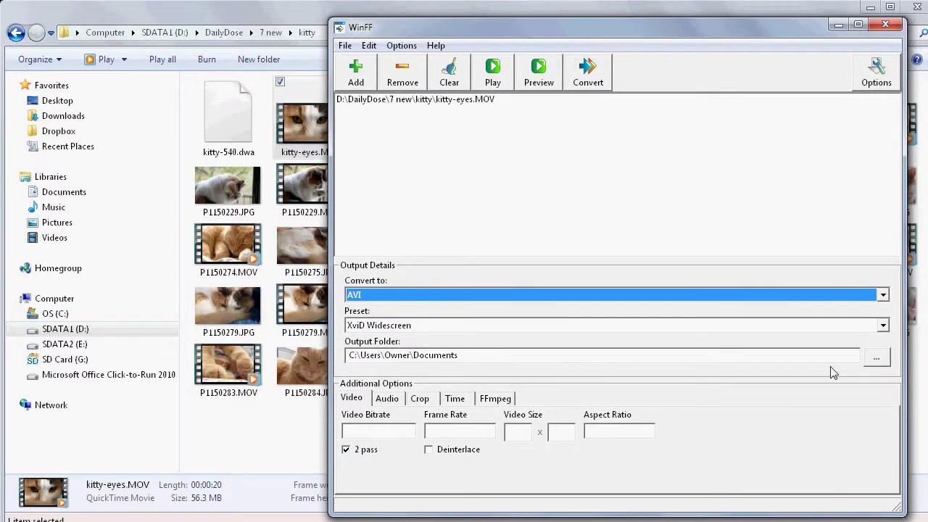
- Browse Computer > SDATA1 (D:) > DailyDose > 7 new and choose kitty as the output folder
{"action": "left_click", "coordinate": [876, 360]}
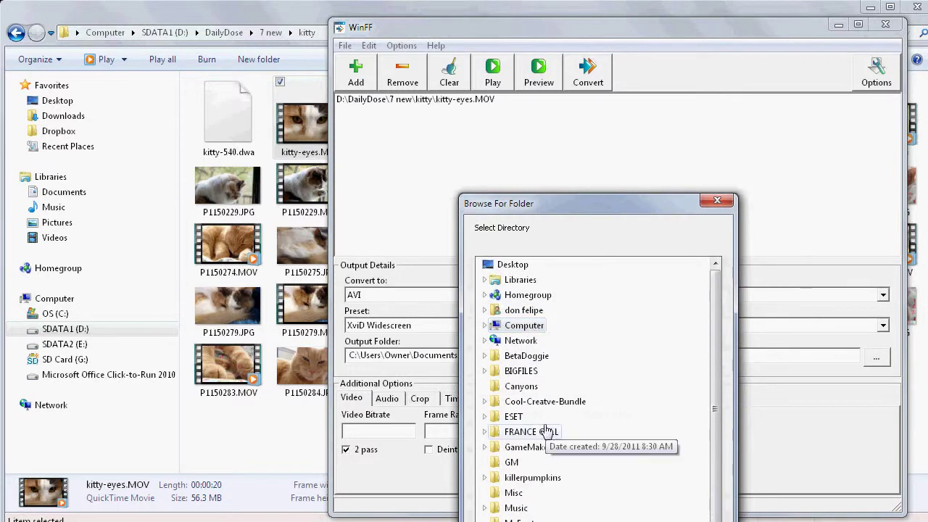
{"action": "double_click", "coordinate": [524, 327]}
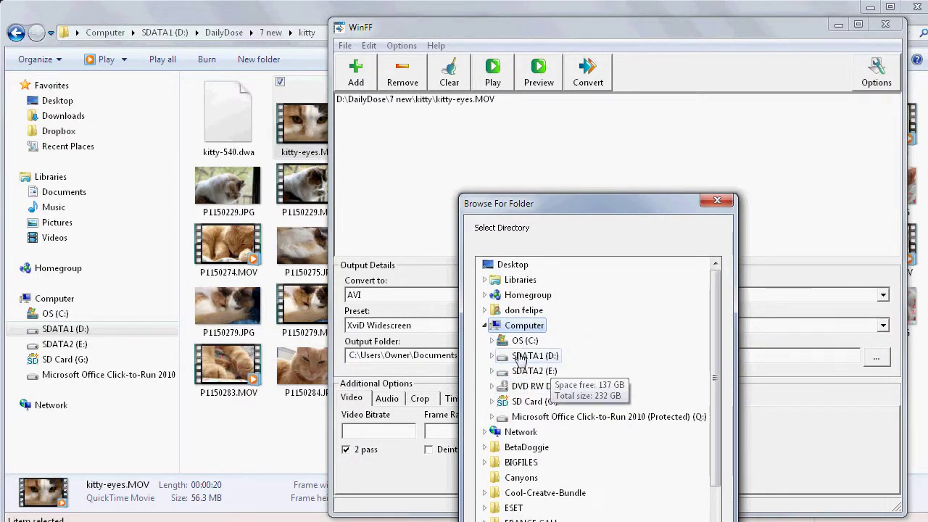
{"action": "double_click", "coordinate": [520, 357]}
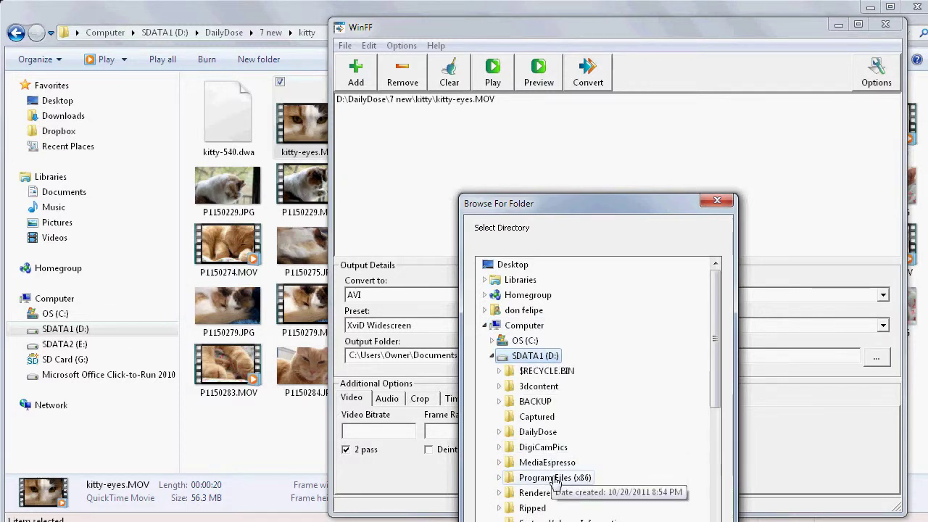
{"action": "double_click", "coordinate": [538, 432]}
{"action": "double_click", "coordinate": [537, 447]}
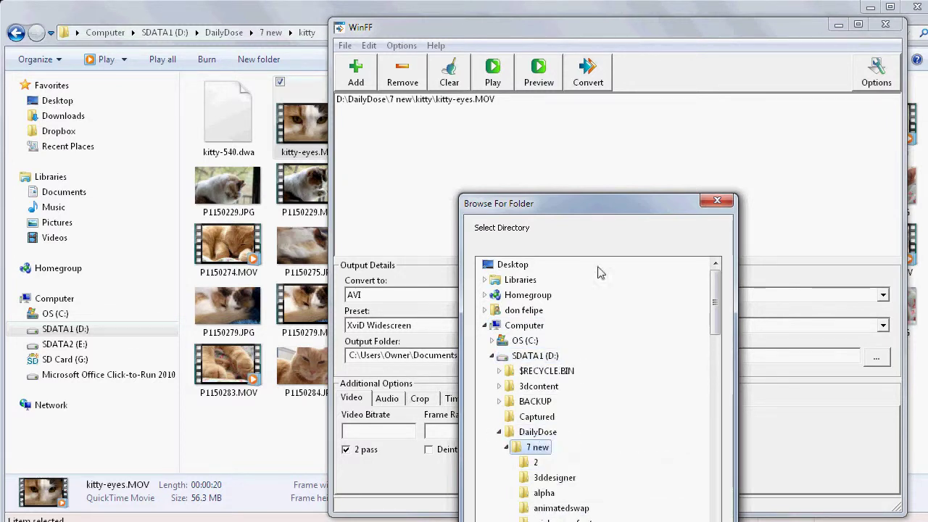
{"action": "left_click_drag", "start_coordinate": [596, 208], "coordinate": [617, 66]}
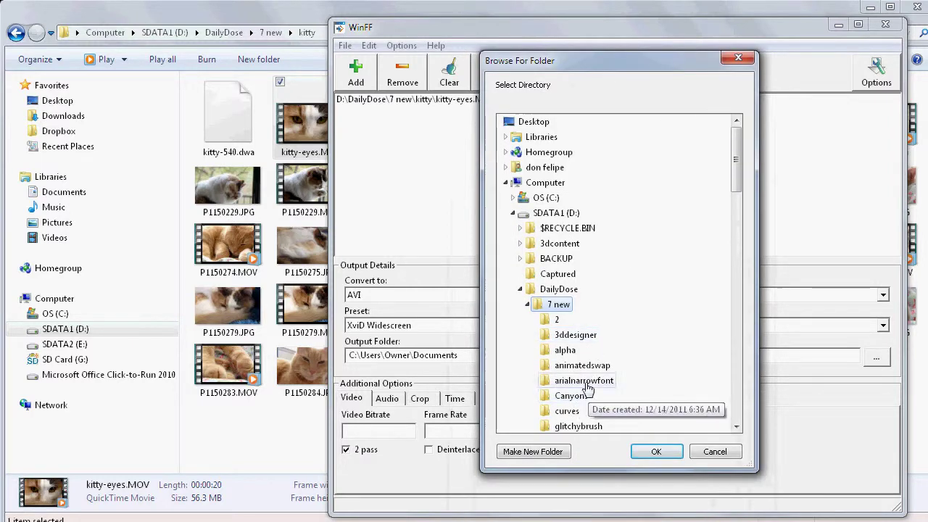
{"action": "left_click_drag", "start_coordinate": [739, 161], "coordinate": [736, 196]}
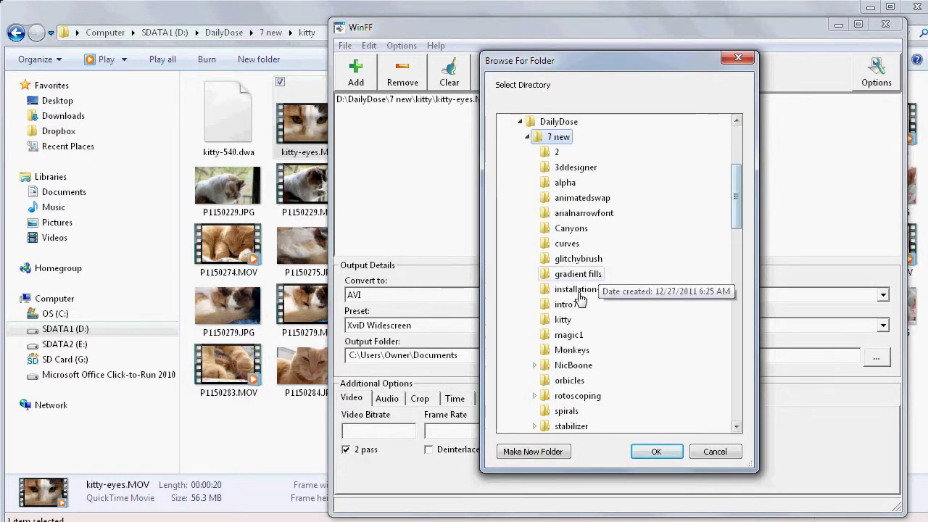
{"action": "left_click", "coordinate": [563, 319]}
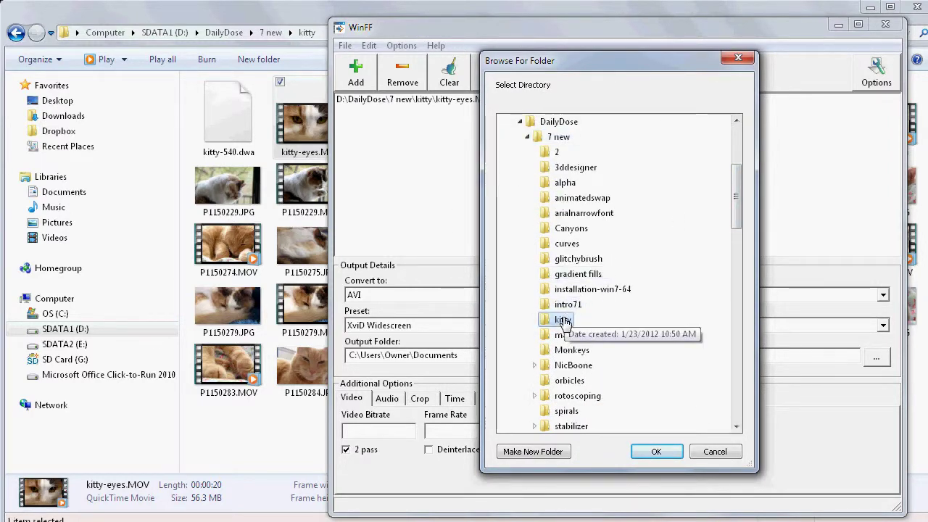
{"action": "left_click", "coordinate": [661, 450]}
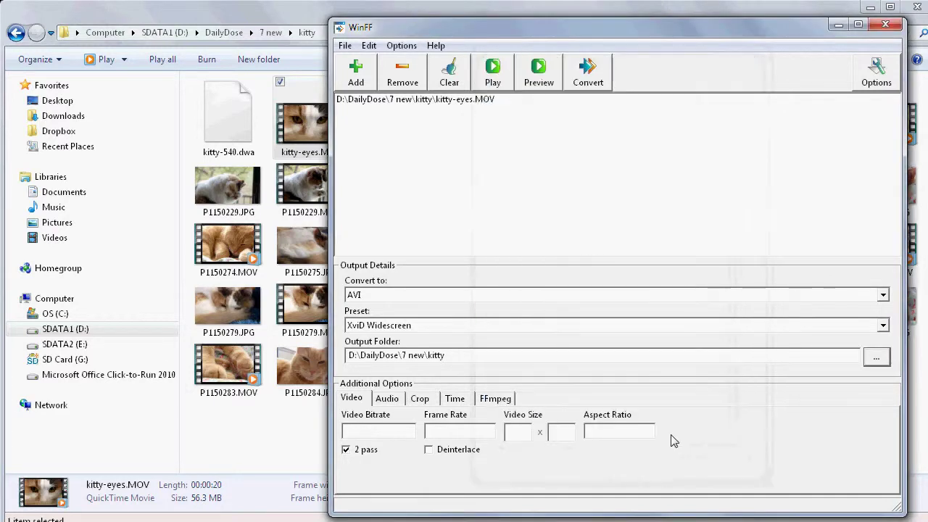
- Convert to AVI with the XviD Widescreen preset and untick 2 pass
{"action": "left_click", "coordinate": [381, 297]}
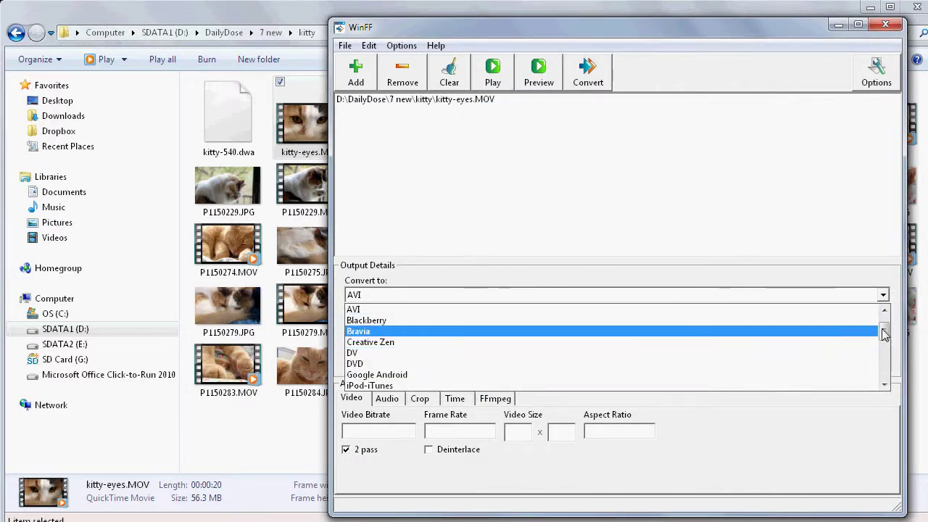
{"action": "mouse_move", "coordinate": [883, 331]}
{"action": "left_mouse_down"}
{"action": "mouse_move", "coordinate": [886, 384]}
{"action": "mouse_move", "coordinate": [884, 324]}
{"action": "left_mouse_up"}
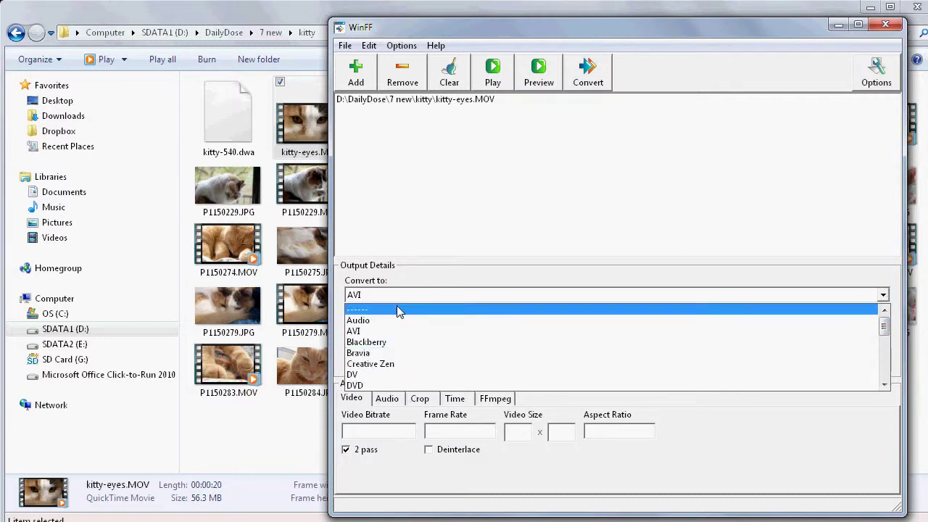
{"action": "left_click", "coordinate": [361, 335]}
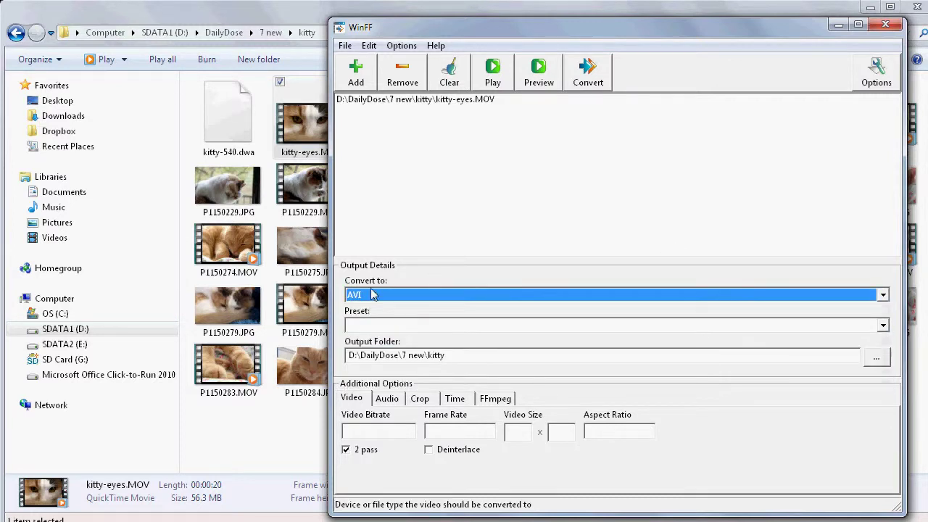
{"action": "left_click", "coordinate": [368, 327]}
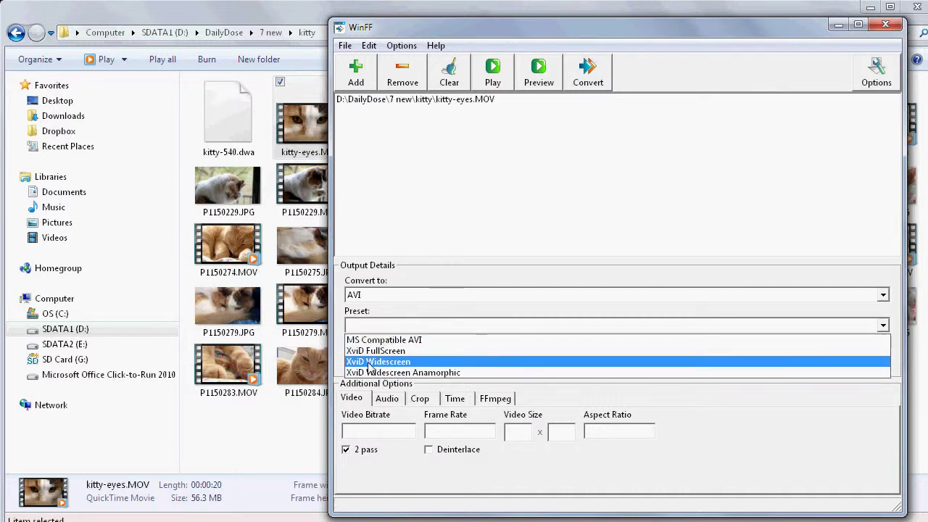
{"action": "left_click", "coordinate": [378, 362]}
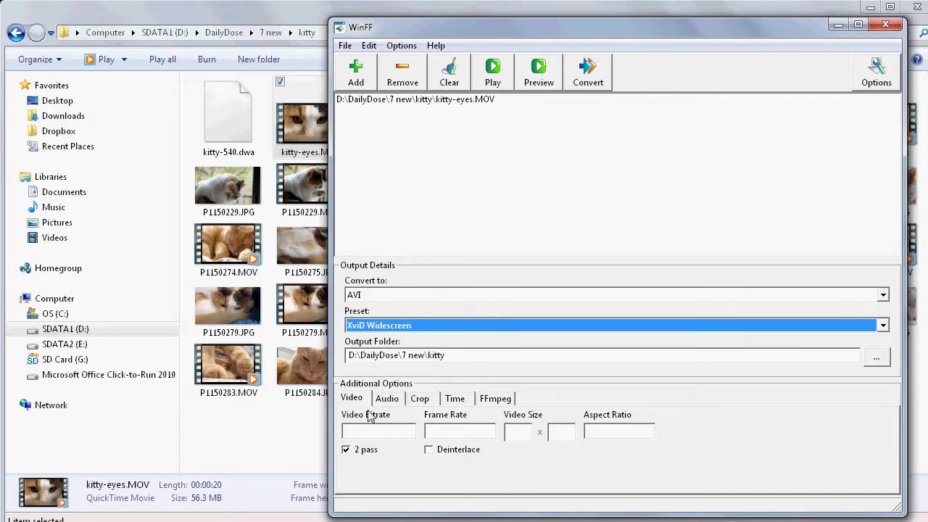
{"action": "left_click", "coordinate": [346, 450]}
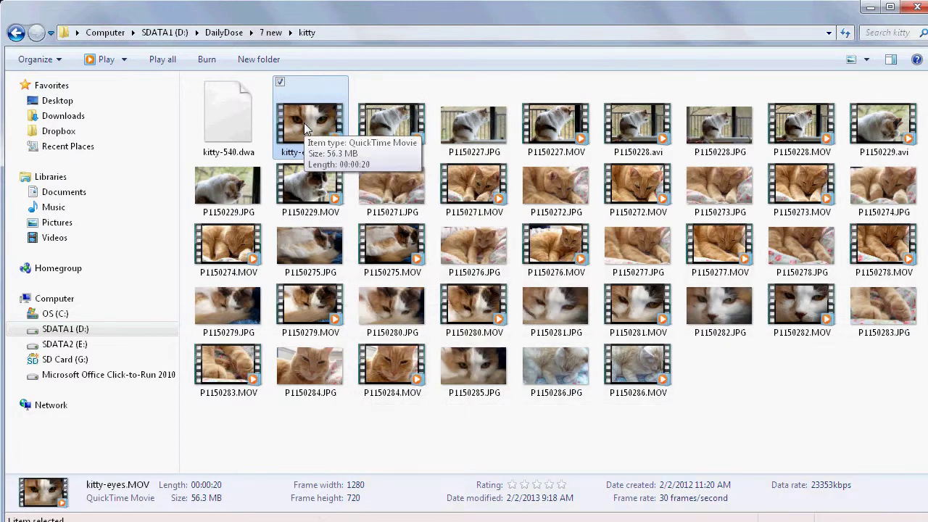
- Play the original kitty-eyes.MOV clip, then return to WinFF from the taskbar
{"action": "double_click", "coordinate": [303, 123]}
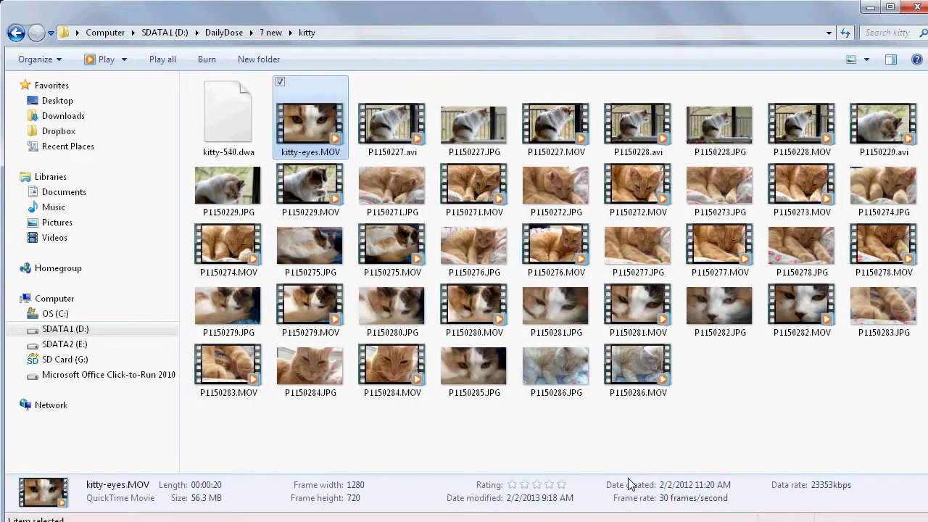
{"action": "mouse_move", "coordinate": [579, 516]}
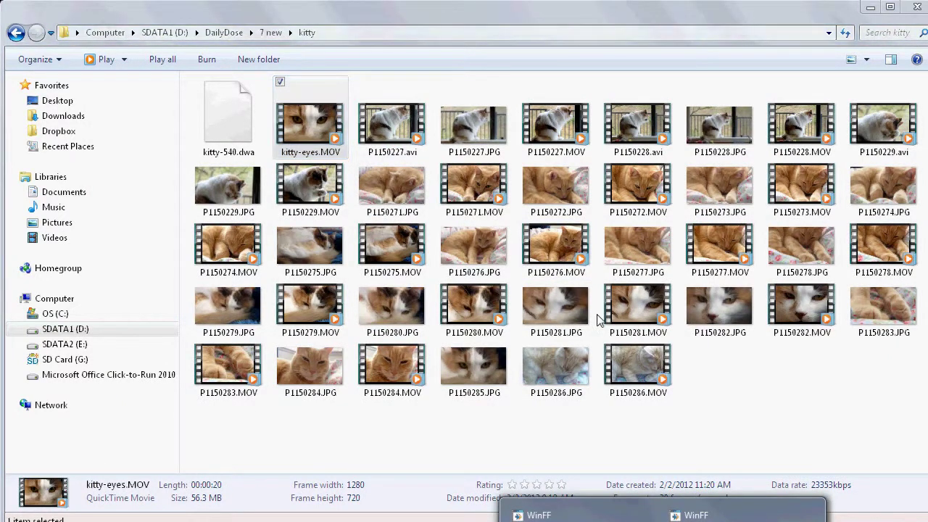
{"action": "left_click", "coordinate": [579, 516]}
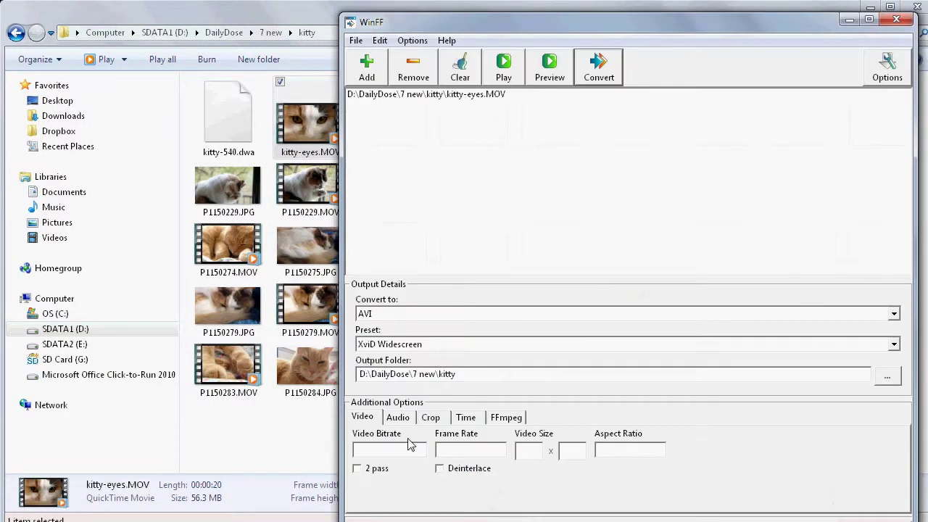
- Tick 2 pass again and set the video size to 1280 x 720
{"action": "left_click", "coordinate": [356, 469]}
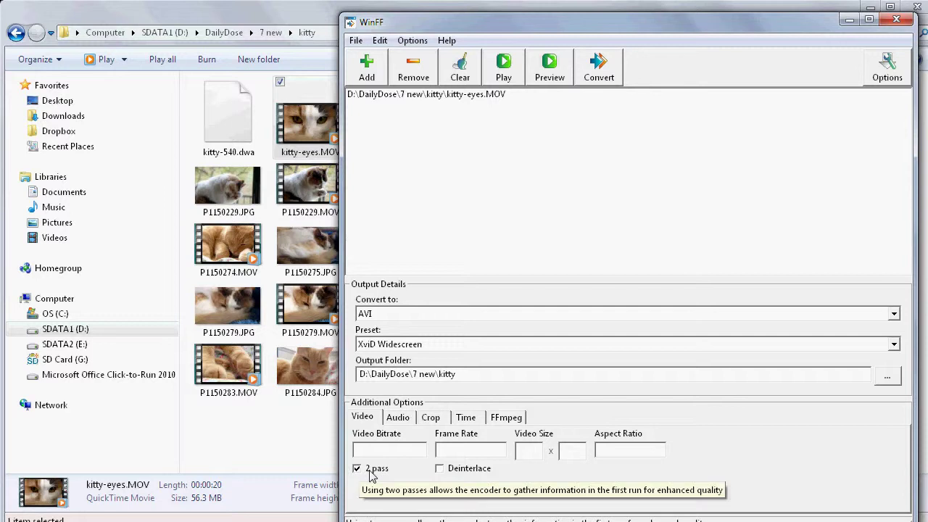
{"action": "left_click", "coordinate": [533, 449]}
{"action": "type", "text": "1280"}
{"action": "left_click", "coordinate": [573, 450]}
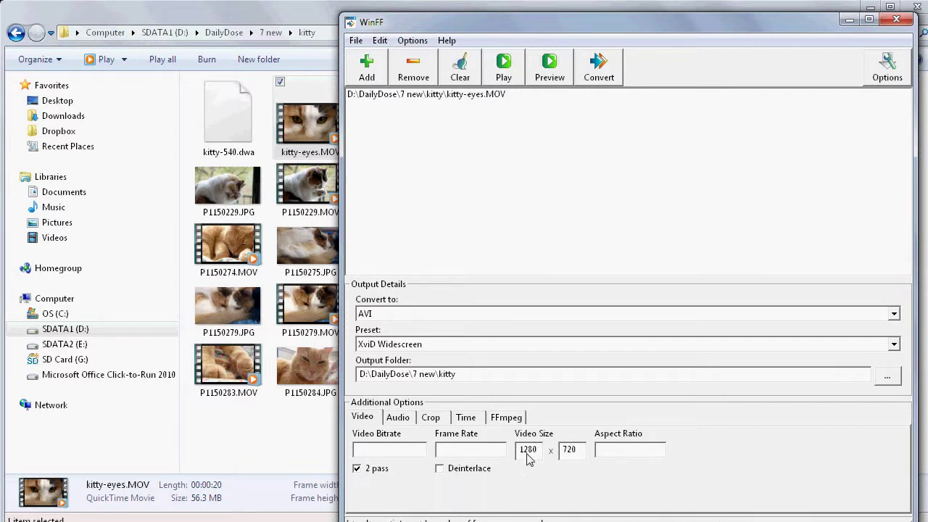
{"action": "left_click", "coordinate": [459, 453]}
- Add -sameq as an additional FFmpeg command-line parameter and start the conversion
{"action": "left_click", "coordinate": [516, 426]}
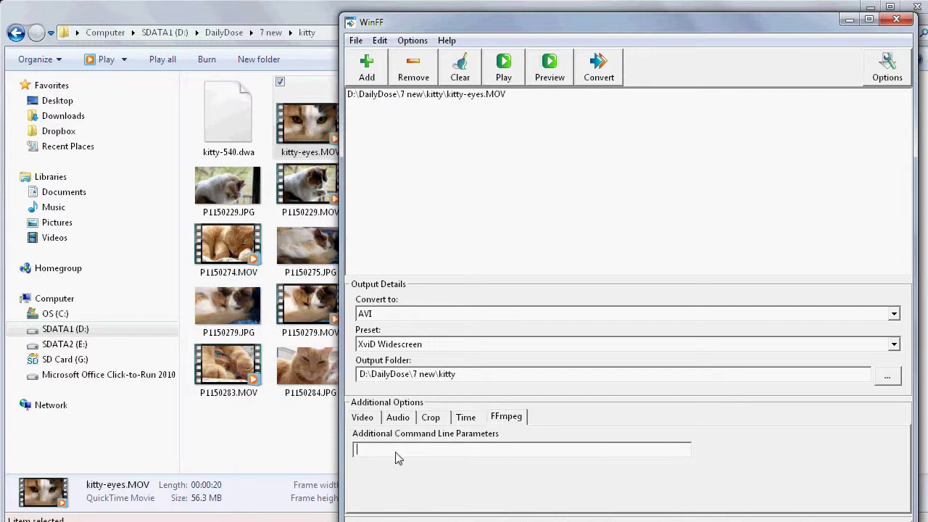
{"action": "left_click", "coordinate": [376, 451]}
{"action": "left_click", "coordinate": [609, 65]}
- Let the kitty-eyes.avi encode finish, close the console, and select the new AVI
{"action": "left_click_drag", "start_coordinate": [306, 19], "coordinate": [594, 139]}
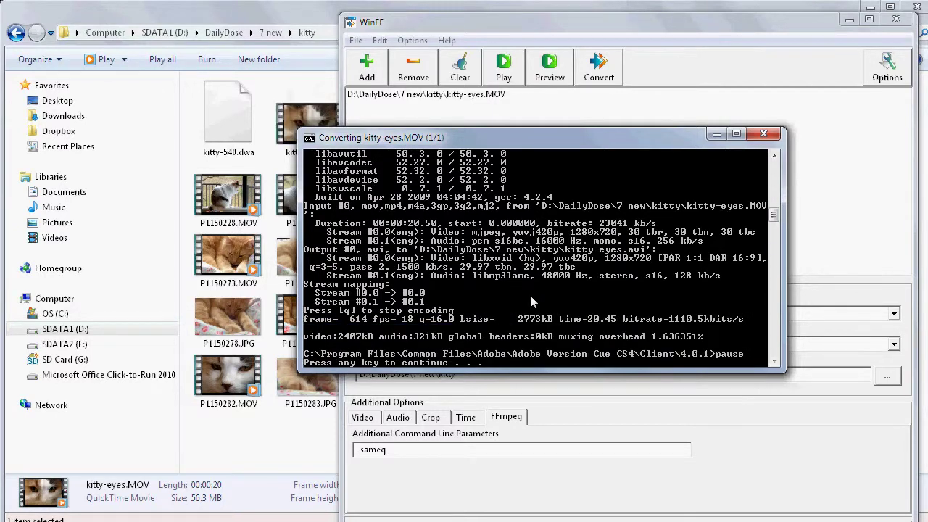
{"action": "key", "text": "Return"}
{"action": "left_click", "coordinate": [310, 120]}
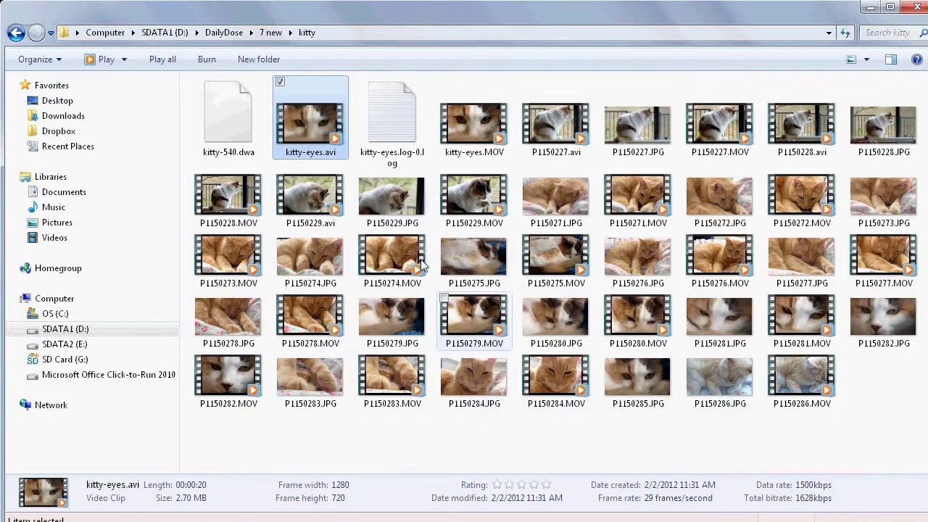
{"action": "left_click", "coordinate": [474, 120]}
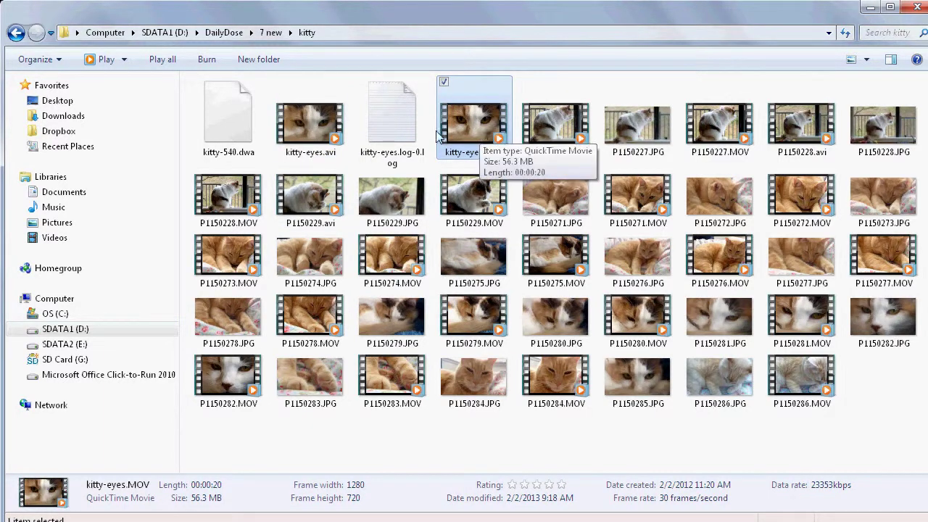
{"action": "mouse_move", "coordinate": [322, 127]}
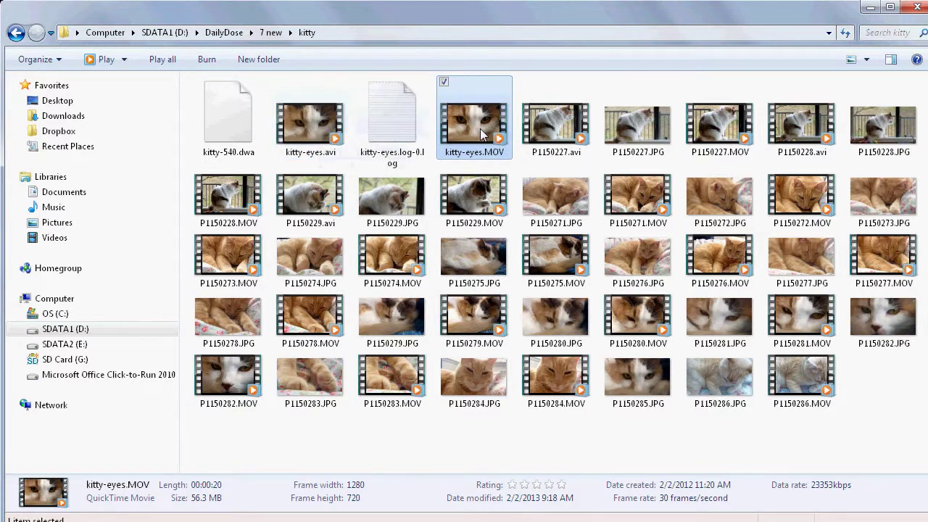
{"action": "mouse_move", "coordinate": [482, 133]}
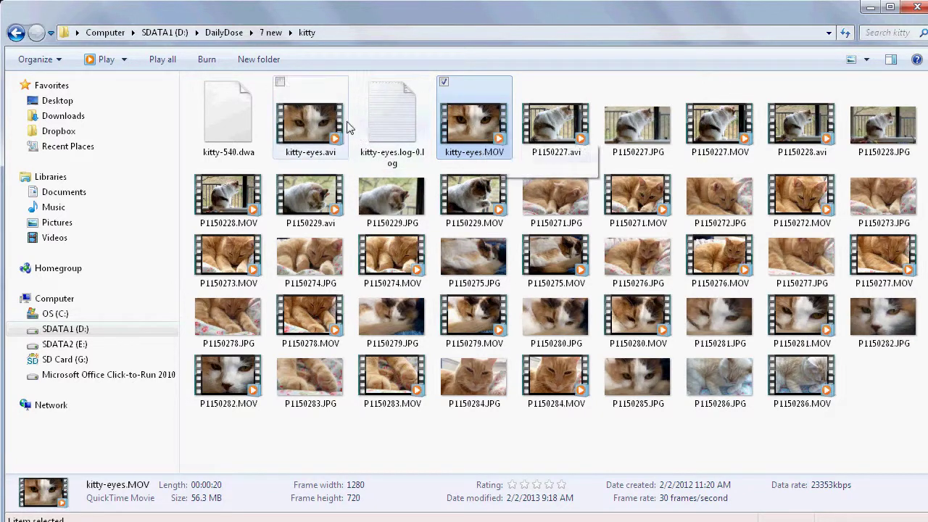
- Open kitty-eyes.avi in Windows Media Player and position the player window
{"action": "double_click", "coordinate": [326, 114]}
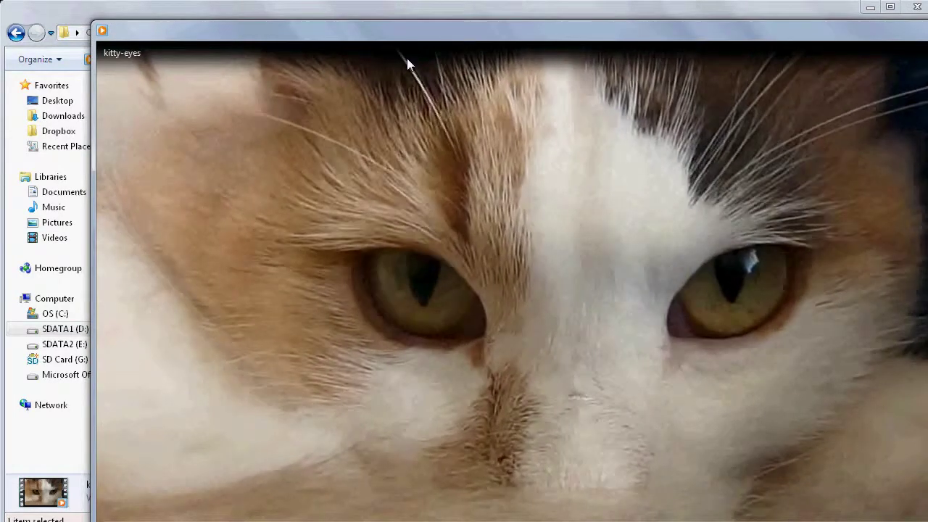
{"action": "left_click_drag", "start_coordinate": [413, 36], "coordinate": [332, 14]}
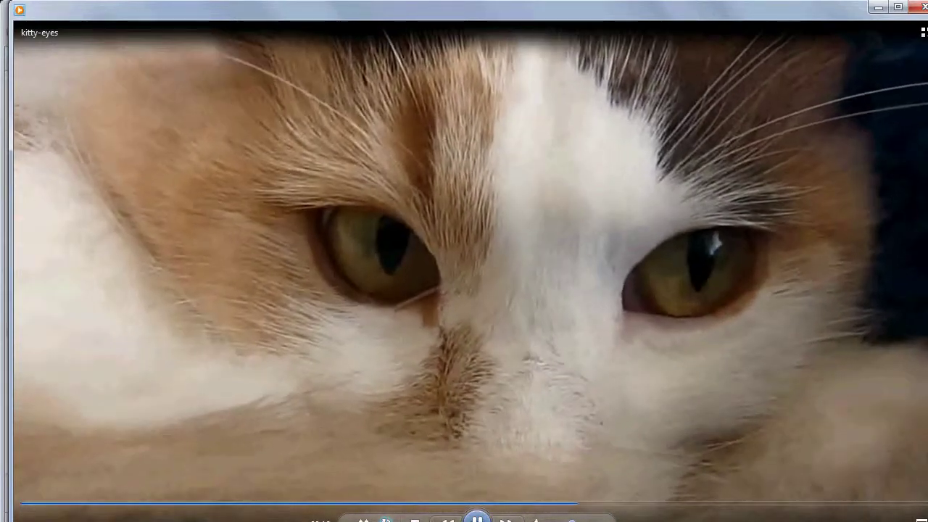
{"action": "mouse_move", "coordinate": [804, 6]}
{"action": "left_mouse_down"}
{"action": "mouse_move", "coordinate": [792, 33]}
{"action": "mouse_move", "coordinate": [793, 11]}
{"action": "left_mouse_up"}
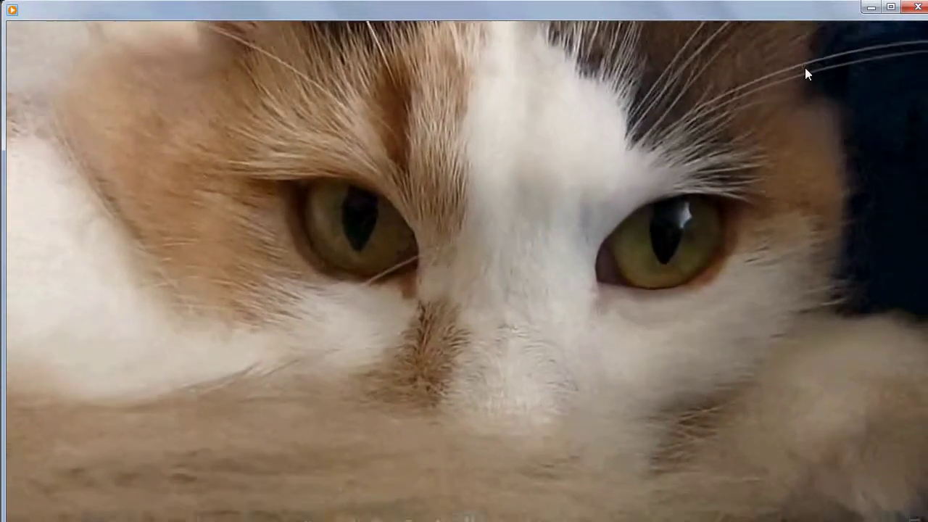